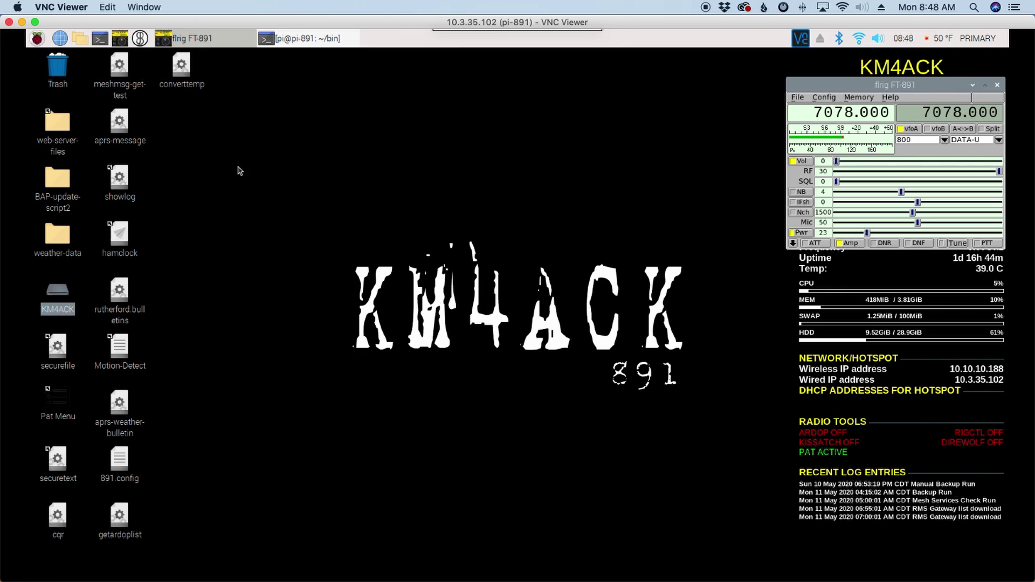
# Open a new browser window and load qrz.com
pyautogui.click(60, 40)
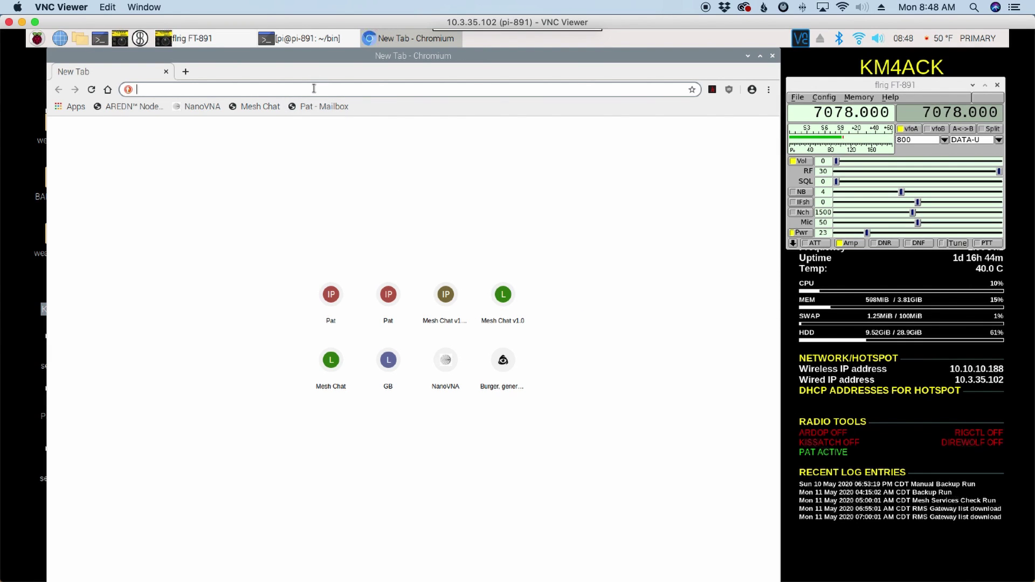
pyautogui.write('qrz.com')
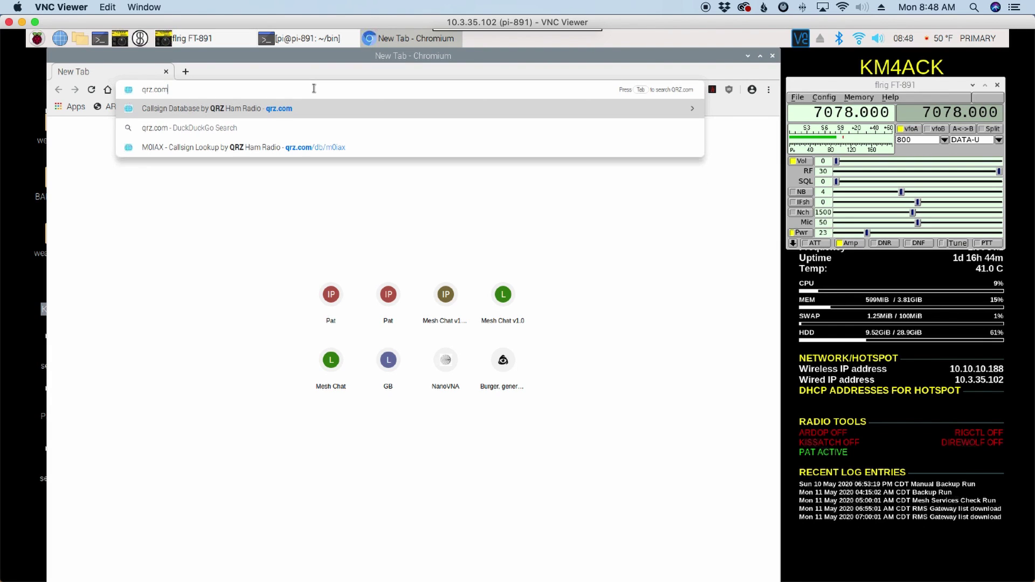
pyautogui.press('Return')
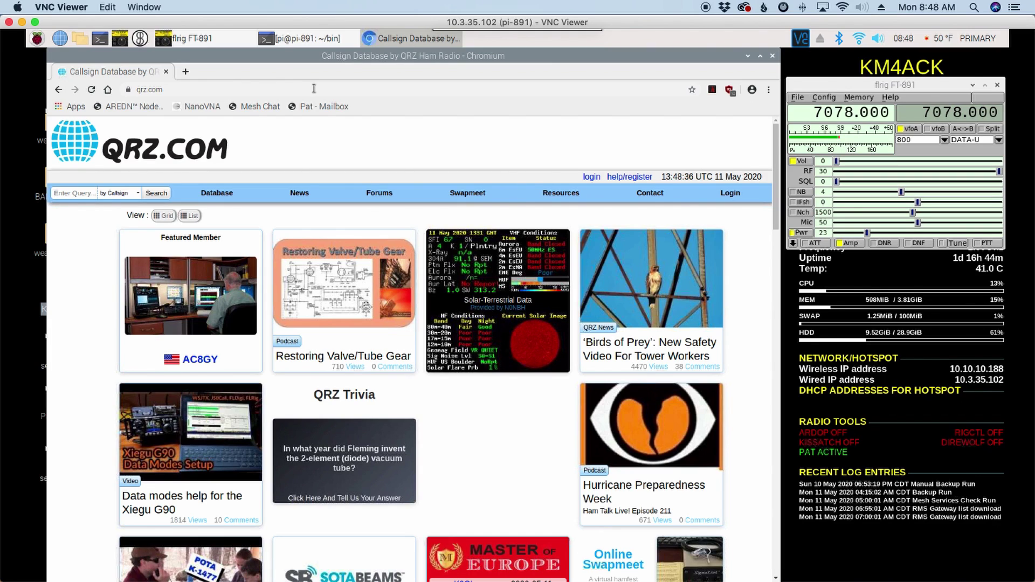
# Close the browser, then return the terminal to the home directory and clear its screen
pyautogui.click(773, 56)
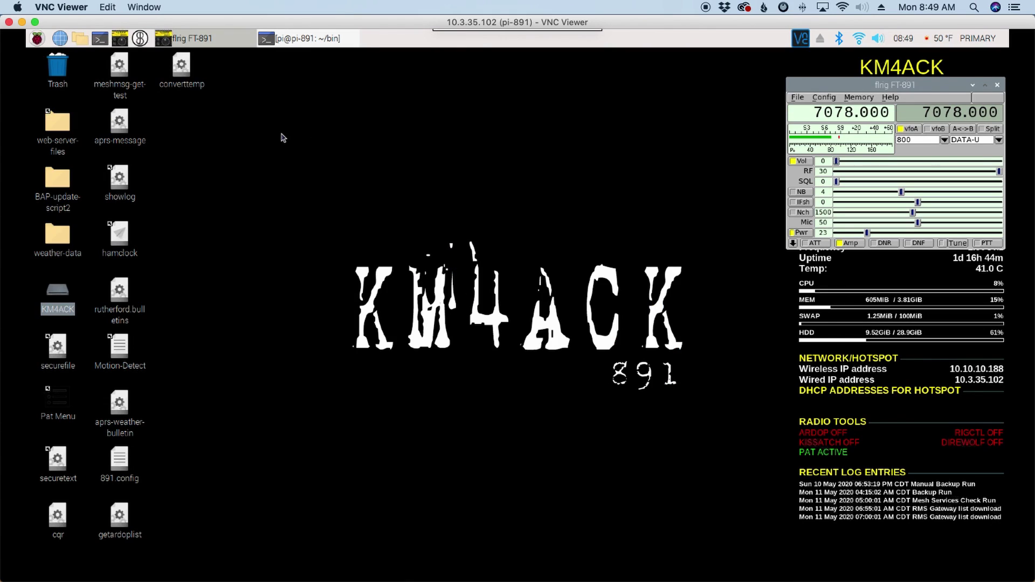
pyautogui.click(296, 43)
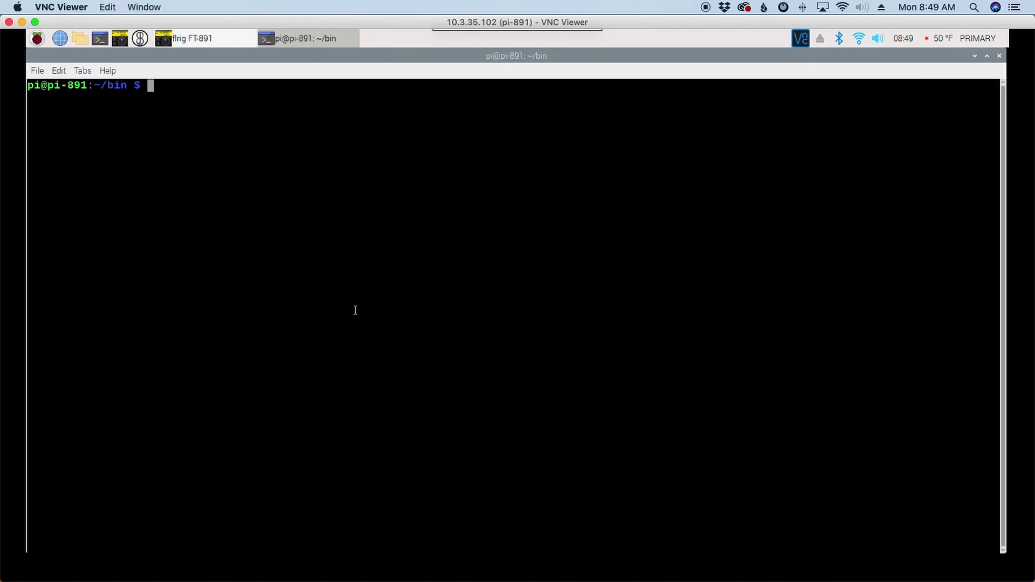
pyautogui.write('cd')
pyautogui.press('Return')
pyautogui.hotkey('ctrl', 'l')
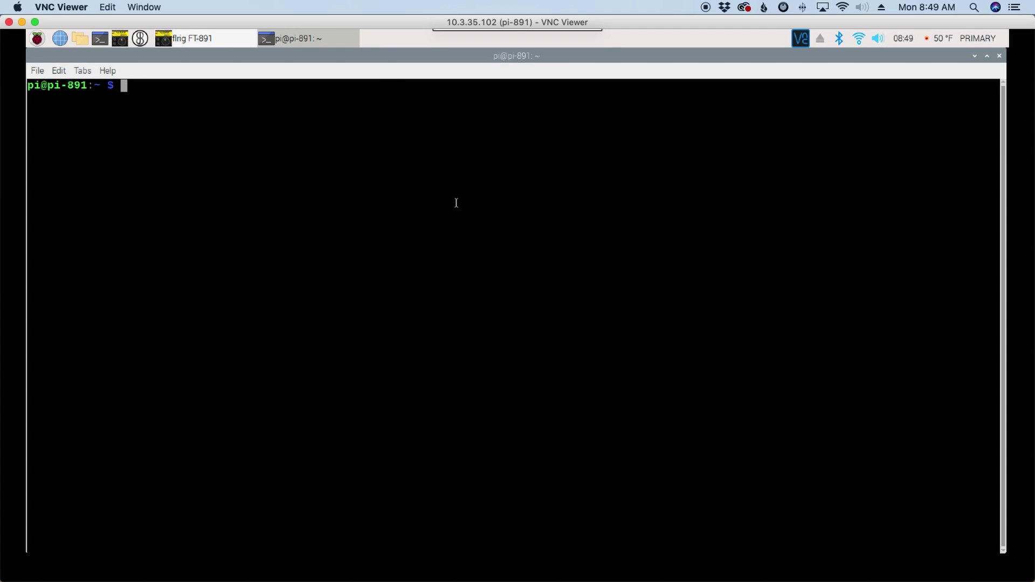
# Open the raw getcall script from the pi-scripts GitHub repository and select its URL
pyautogui.press('super+Tab')
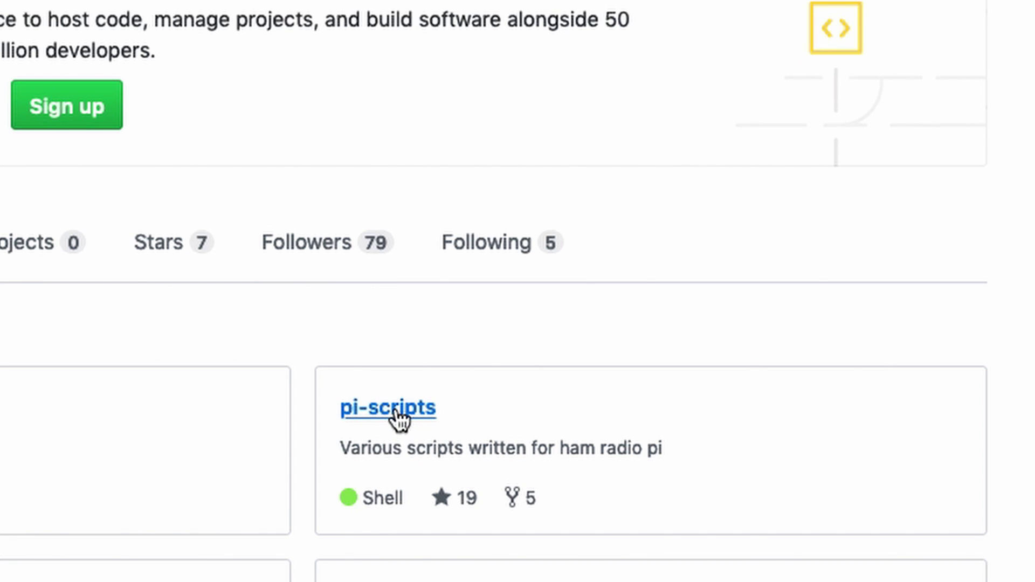
pyautogui.click(396, 411)
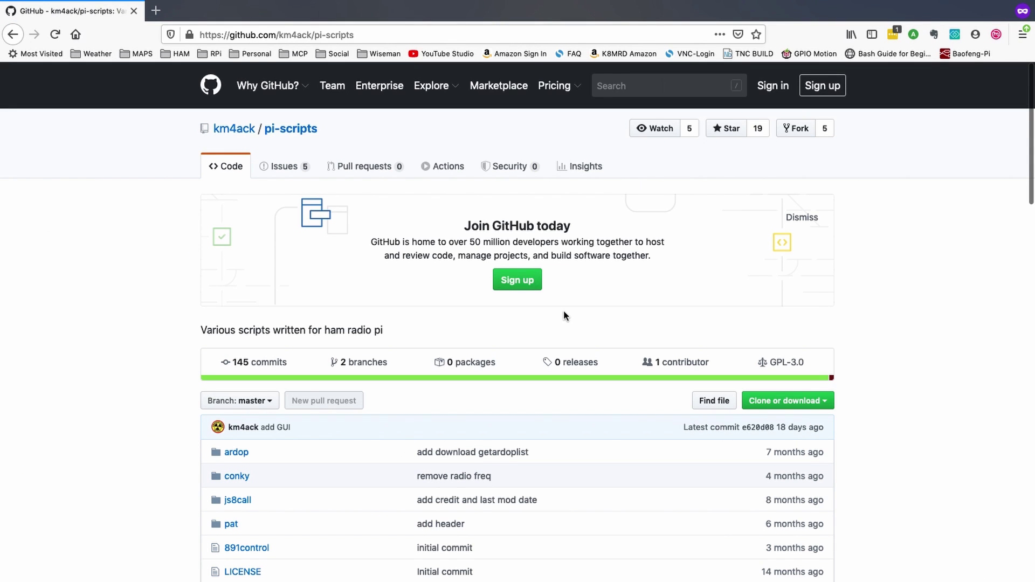
pyautogui.scroll(-10, 564, 315)
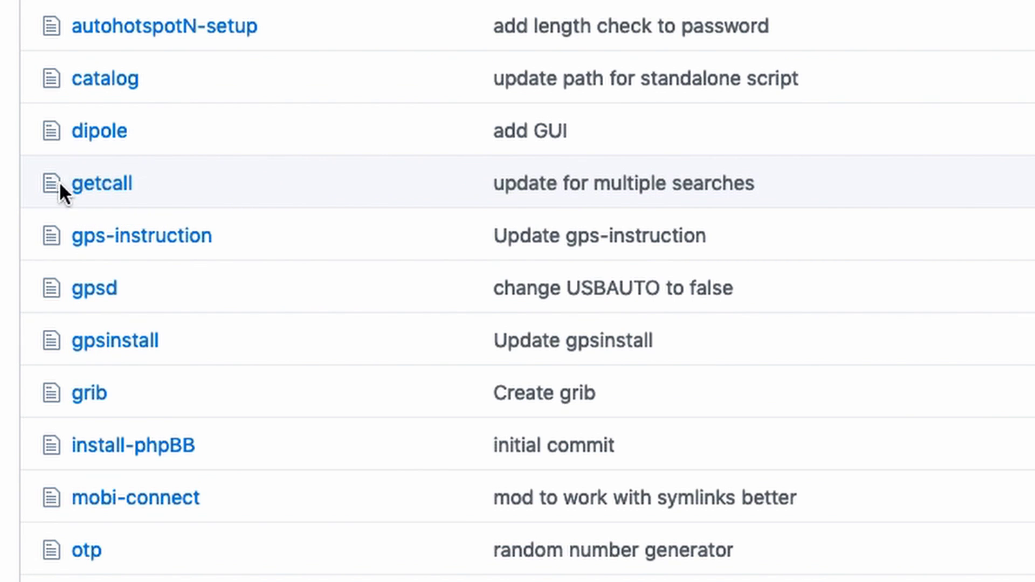
pyautogui.click(105, 190)
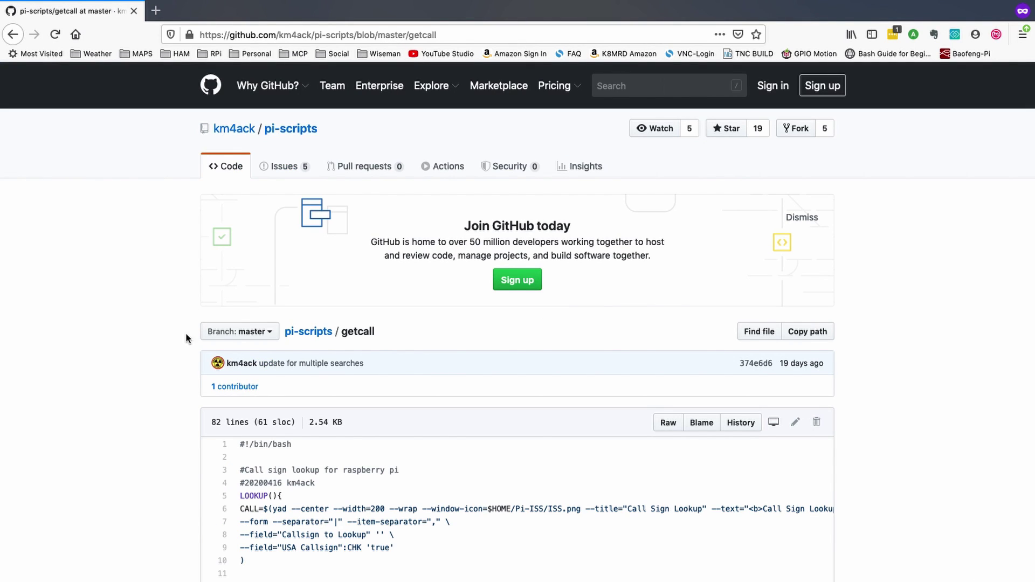
pyautogui.click(669, 426)
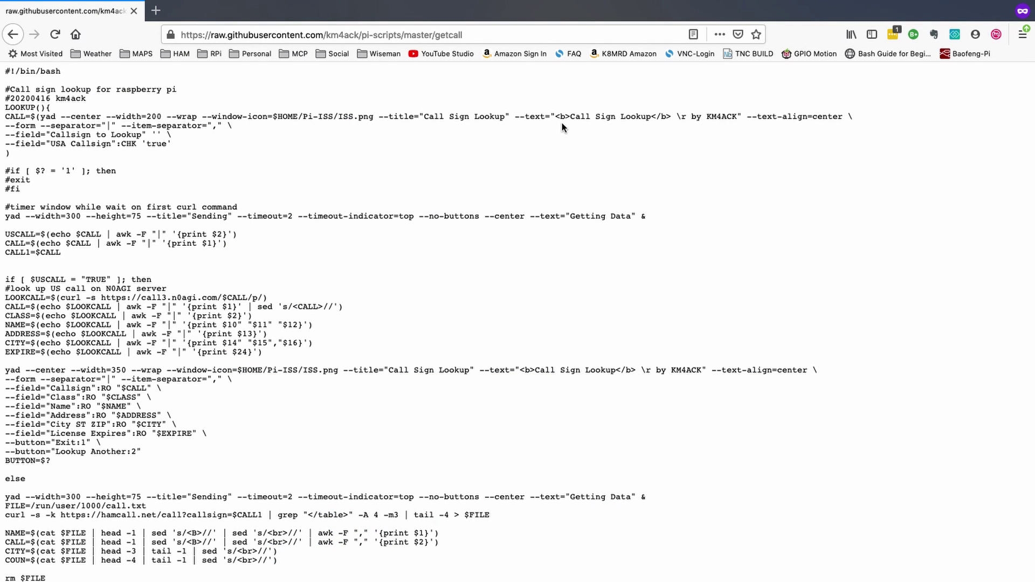
pyautogui.click(478, 34)
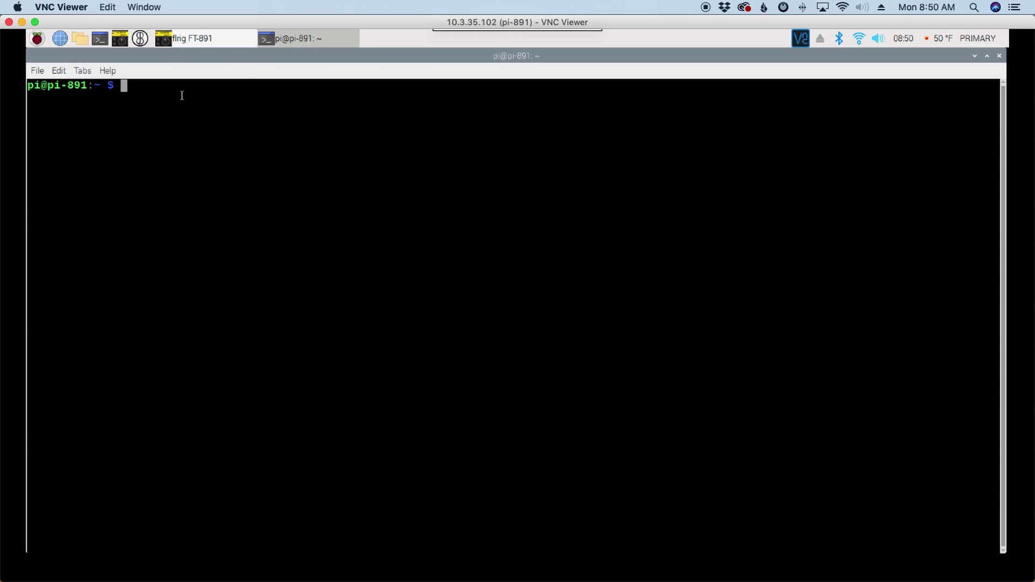
# Move into ~/bin and download getcall with wget using the pasted raw URL
pyautogui.write('cd ')
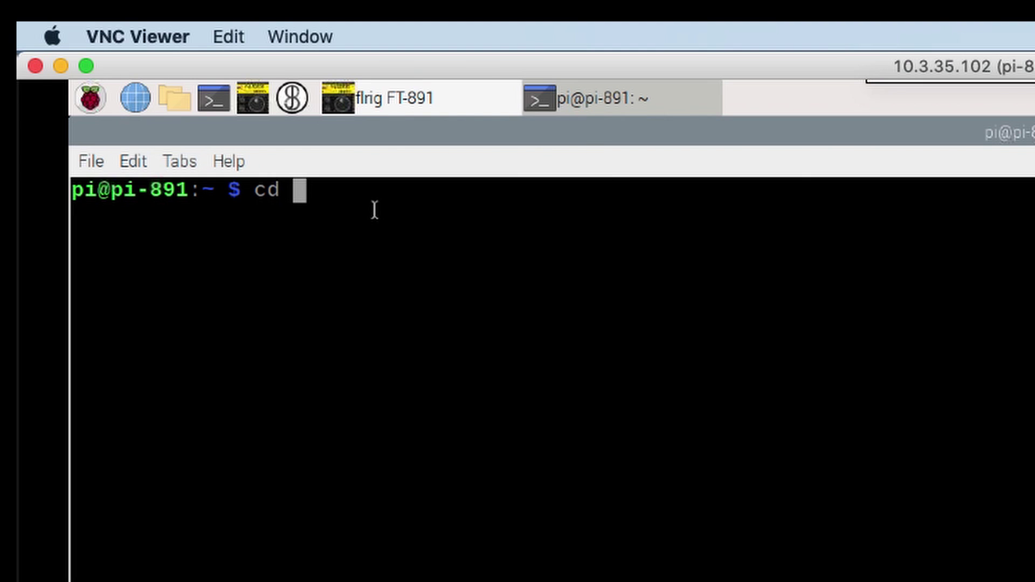
pyautogui.write('bin')
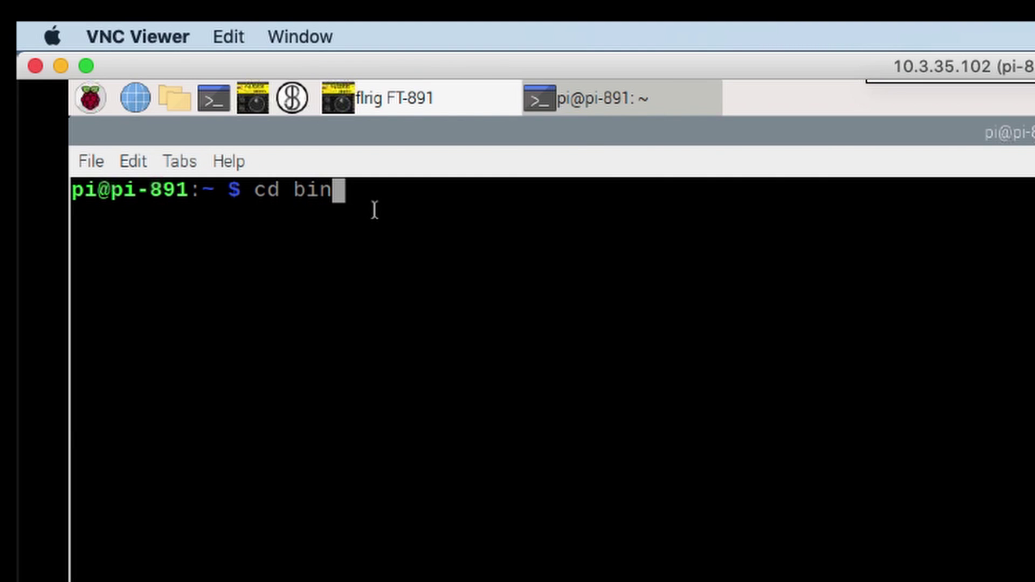
pyautogui.press('Return')
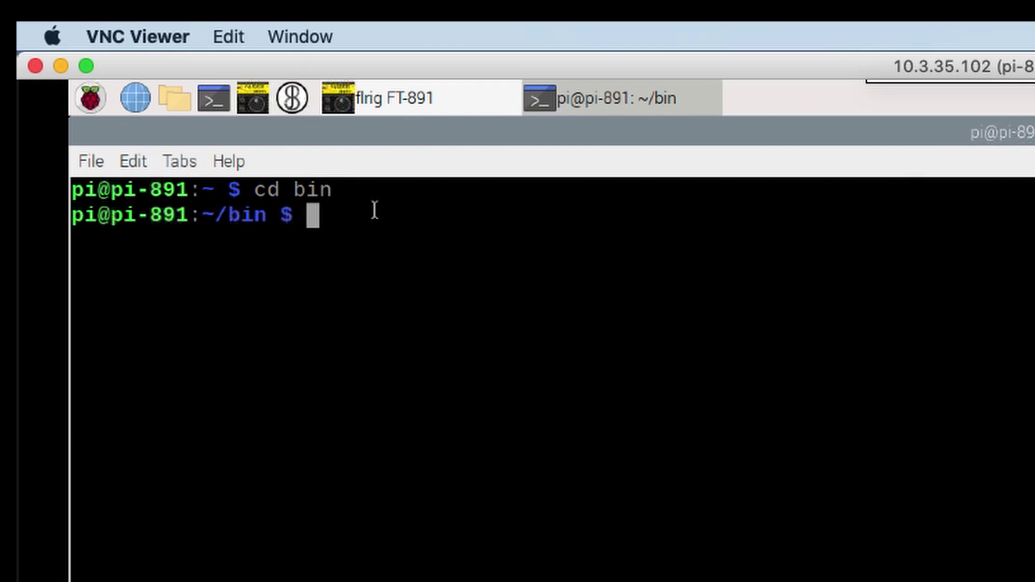
pyautogui.write('wget')
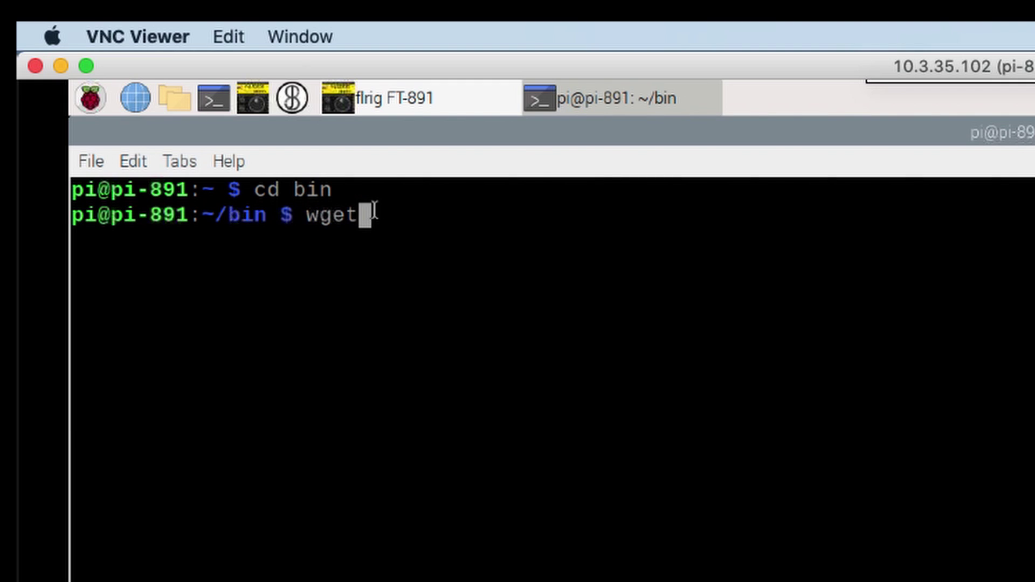
pyautogui.rightClick(389, 223)
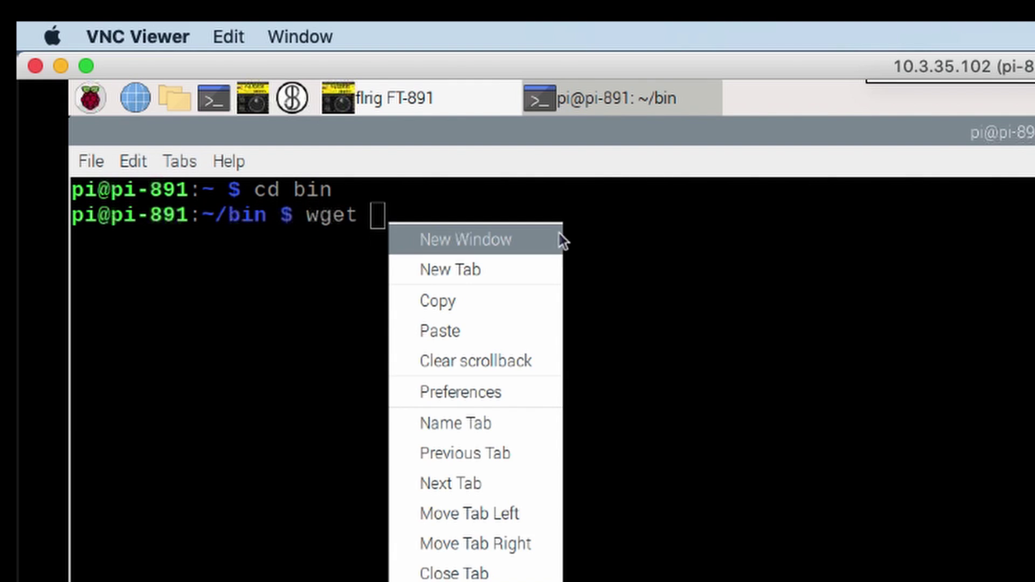
pyautogui.click(462, 331)
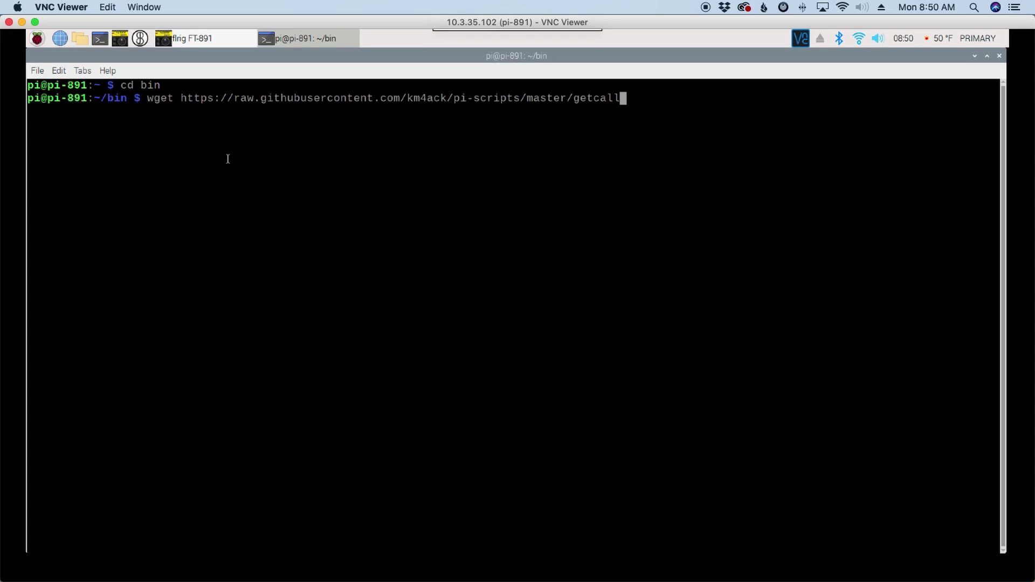
pyautogui.press('Return')
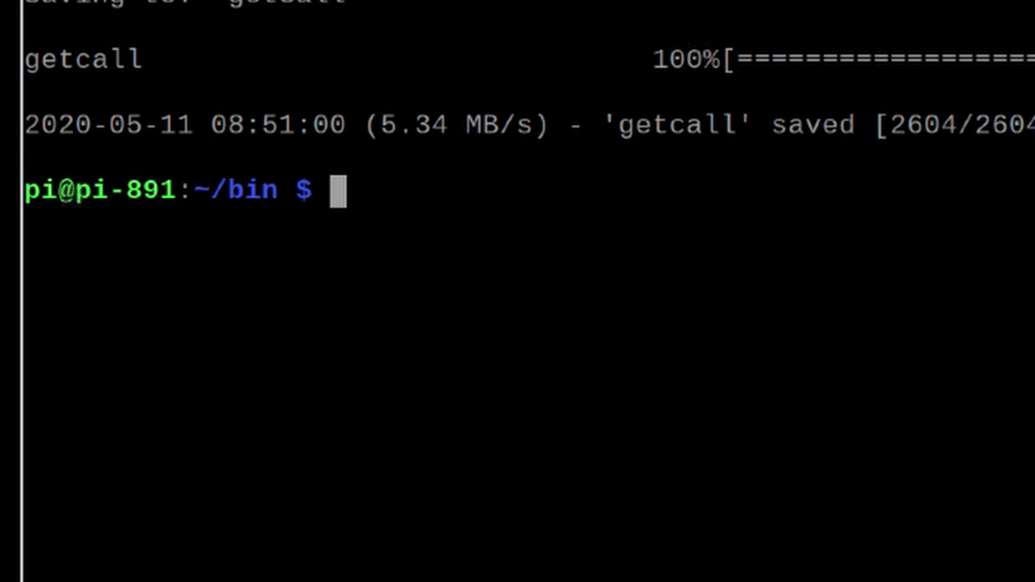
# Make getcall executable with chmod +x and run it to open Call Sign Lookup
pyautogui.write('chmo')
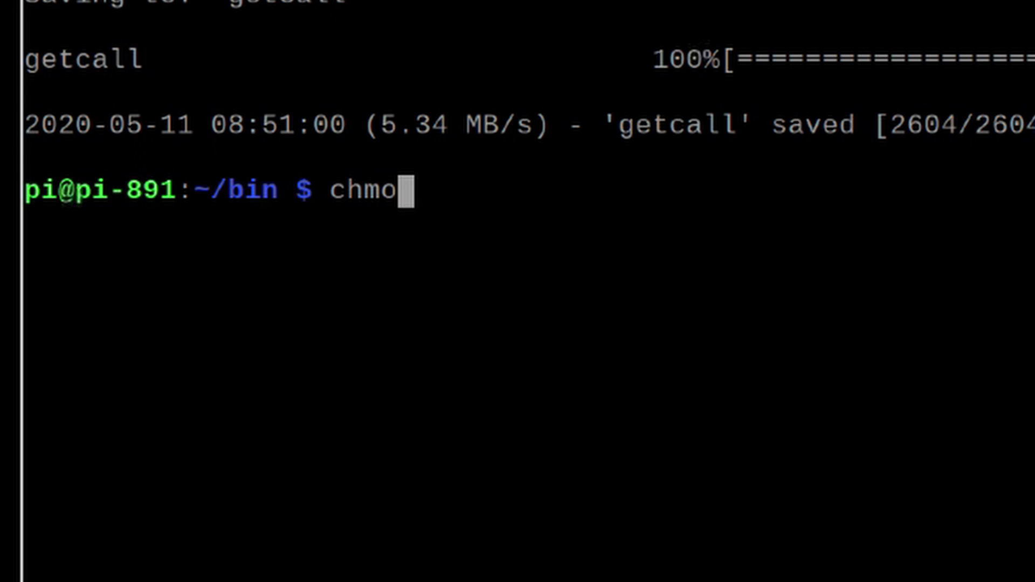
pyautogui.write('d +x ')
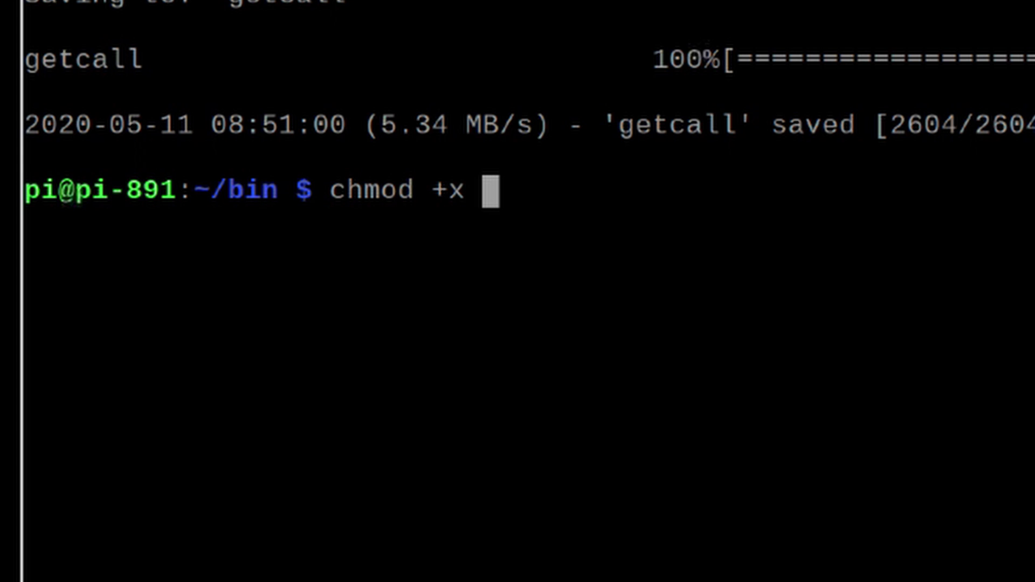
pyautogui.write('getcall')
pyautogui.press('Return')
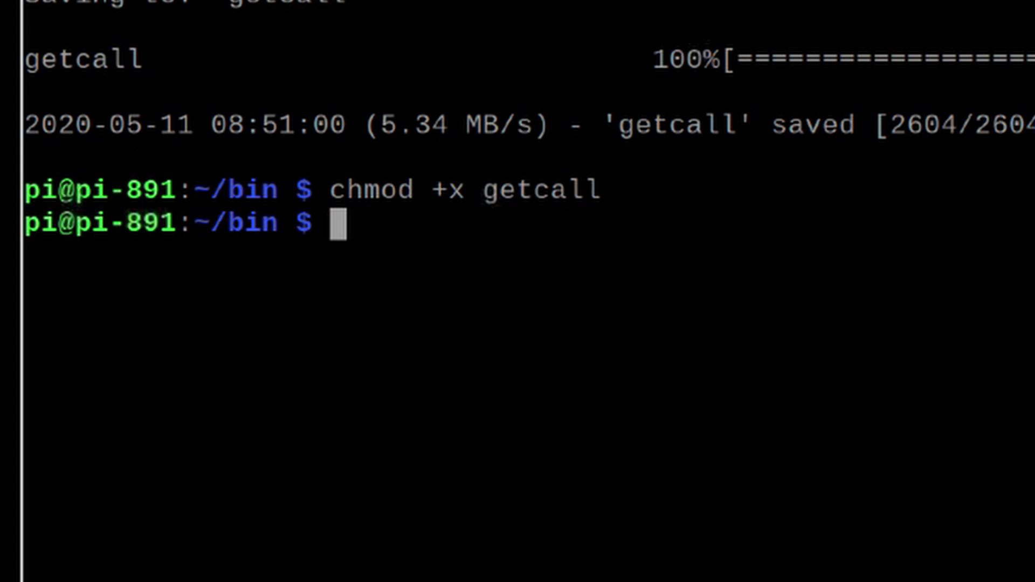
pyautogui.write('getcall')
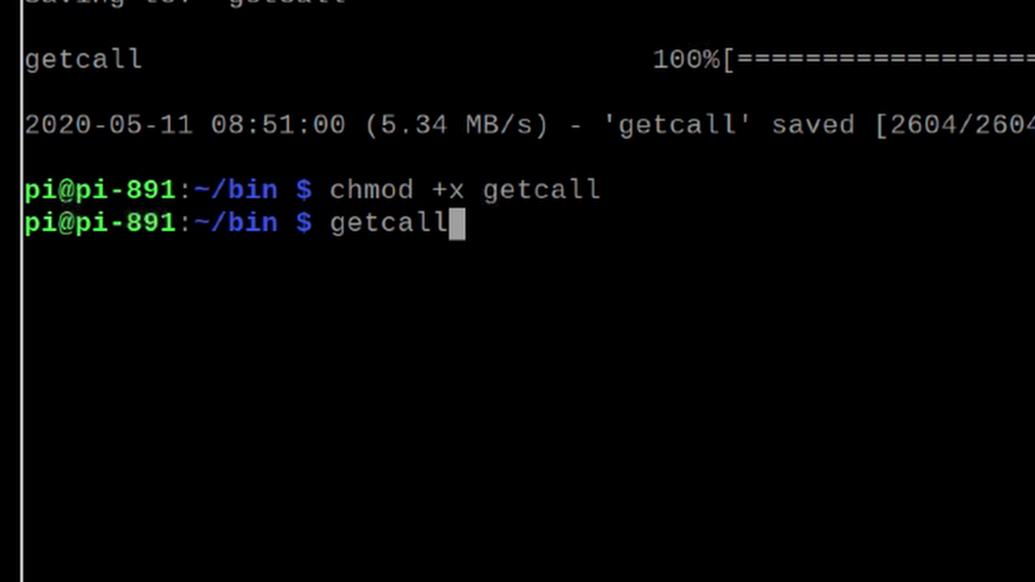
pyautogui.press('Return')
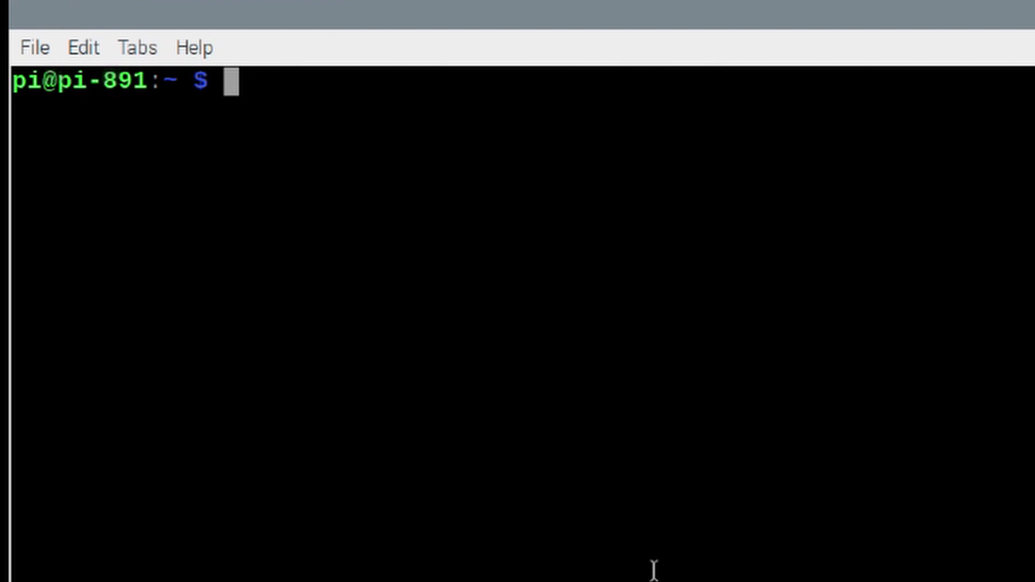
# Return to the home directory and download getcall with wget from the pasted raw URL
pyautogui.write('cd')
pyautogui.press('Return')
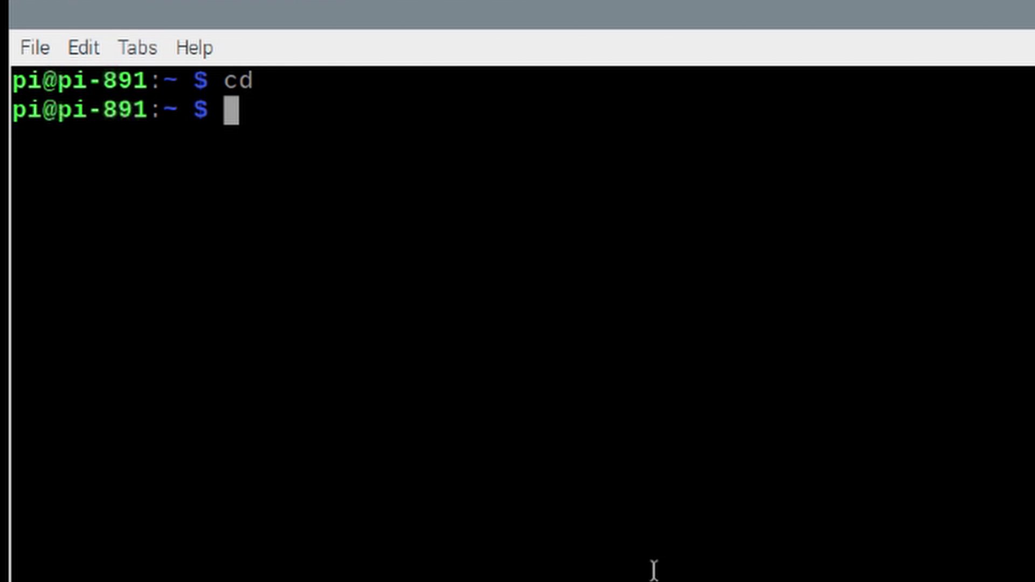
pyautogui.write('wget')
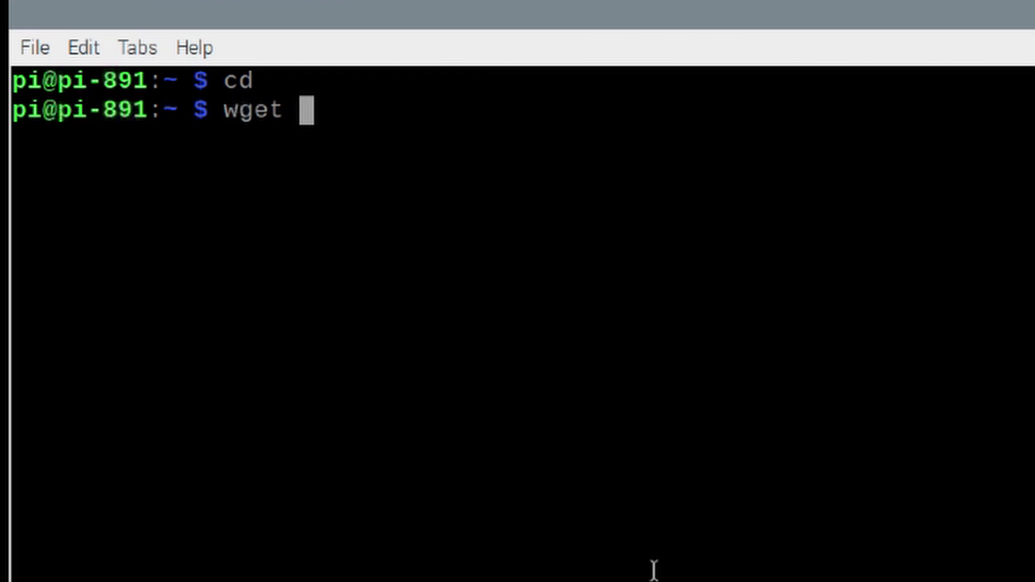
pyautogui.rightClick(314, 111)
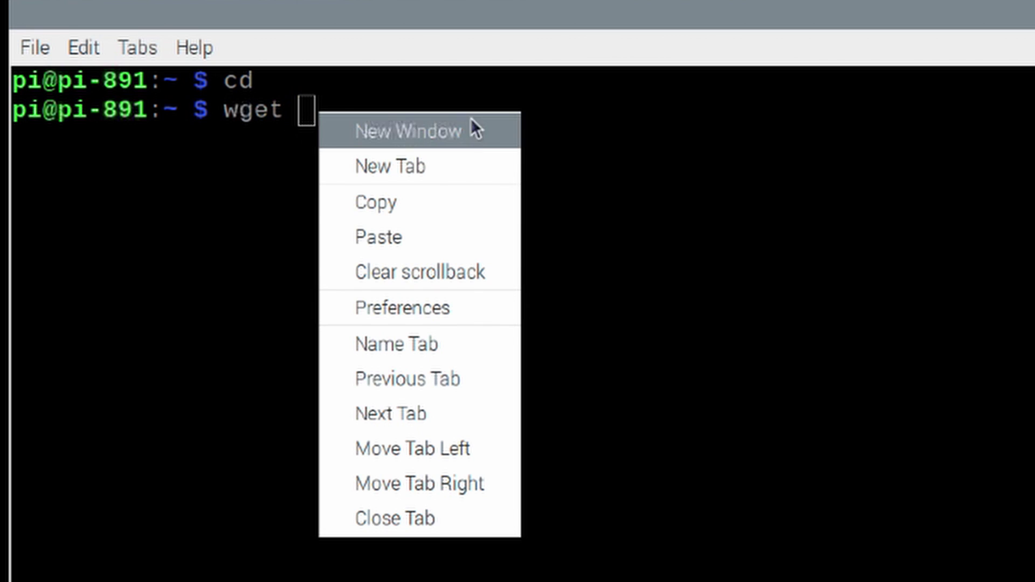
pyautogui.click(438, 233)
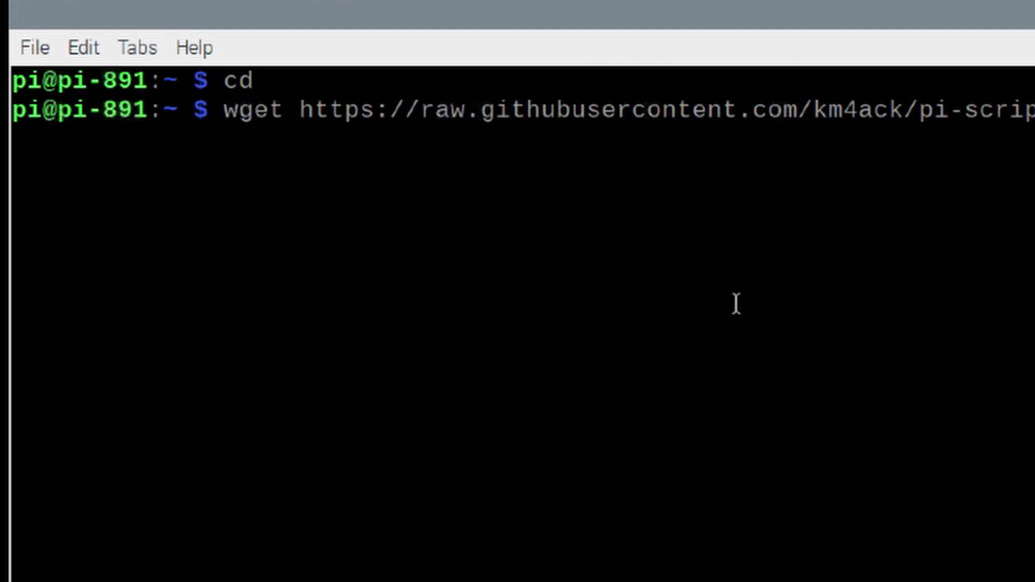
pyautogui.press('Return')
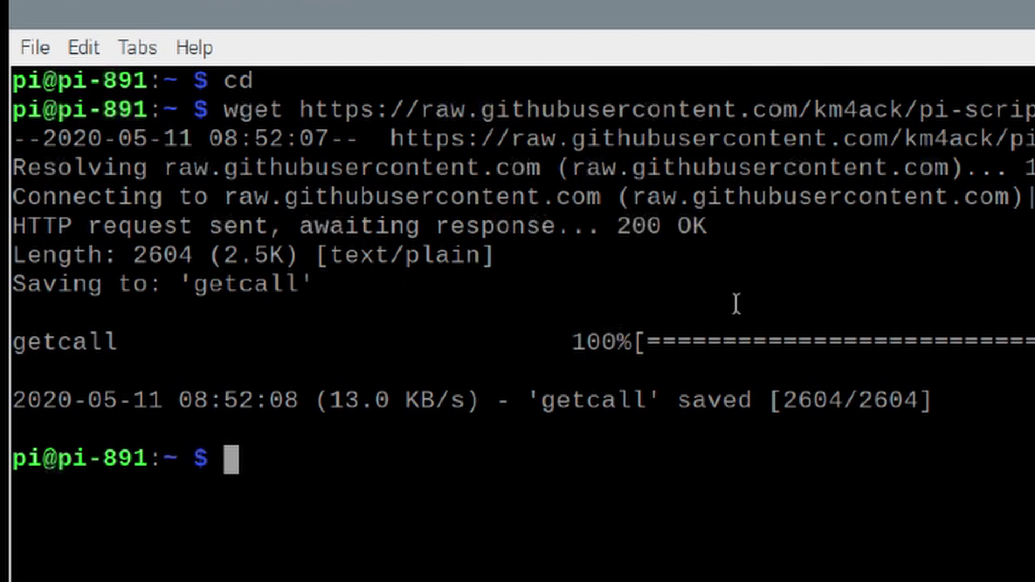
# Make the script executable with chmod +x getcall and launch it with ./getcall
pyautogui.write('ch')
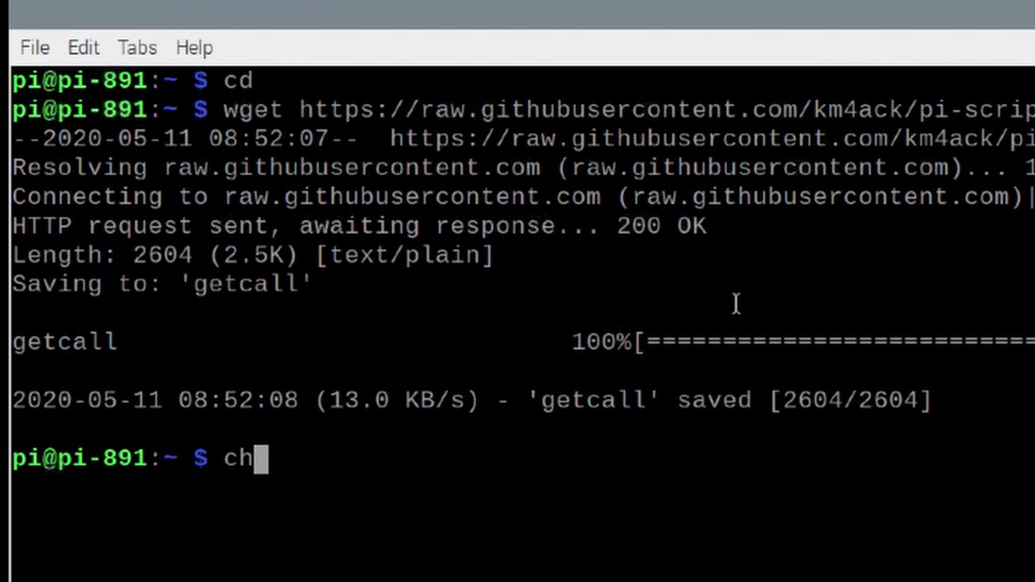
pyautogui.write('mod +x ')
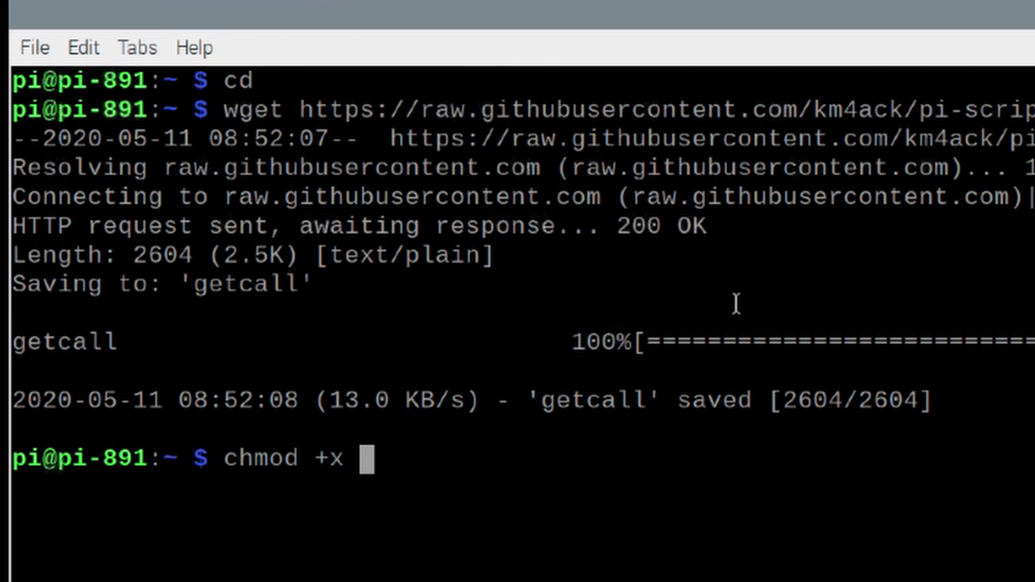
pyautogui.write('getcall')
pyautogui.press('Return')
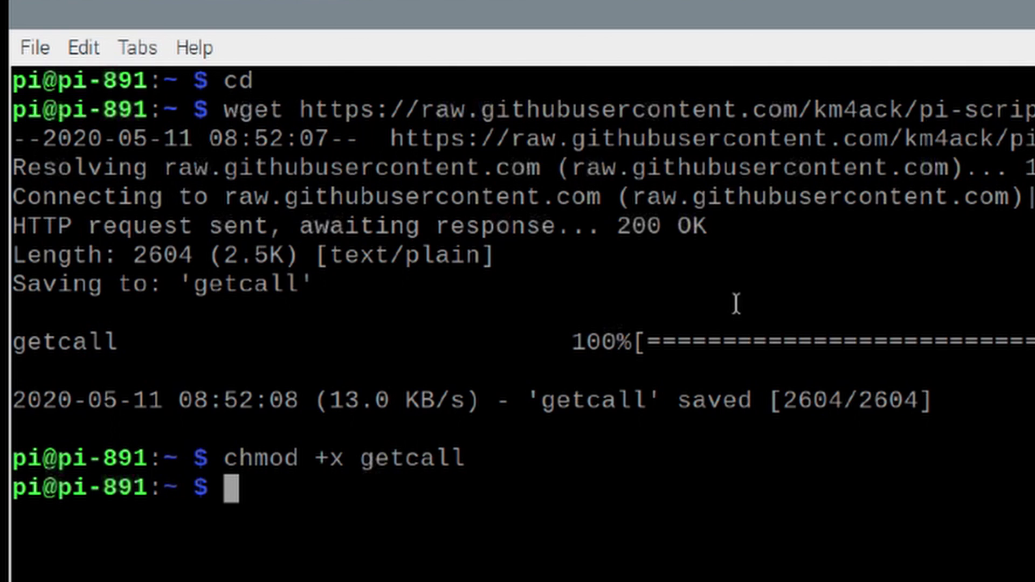
pyautogui.write('./')
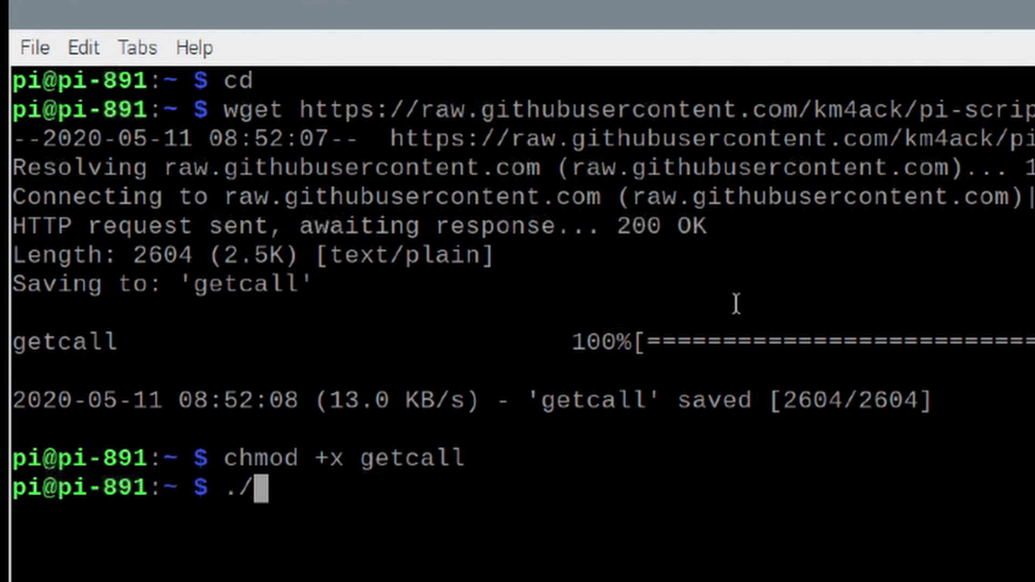
pyautogui.write('getcall')
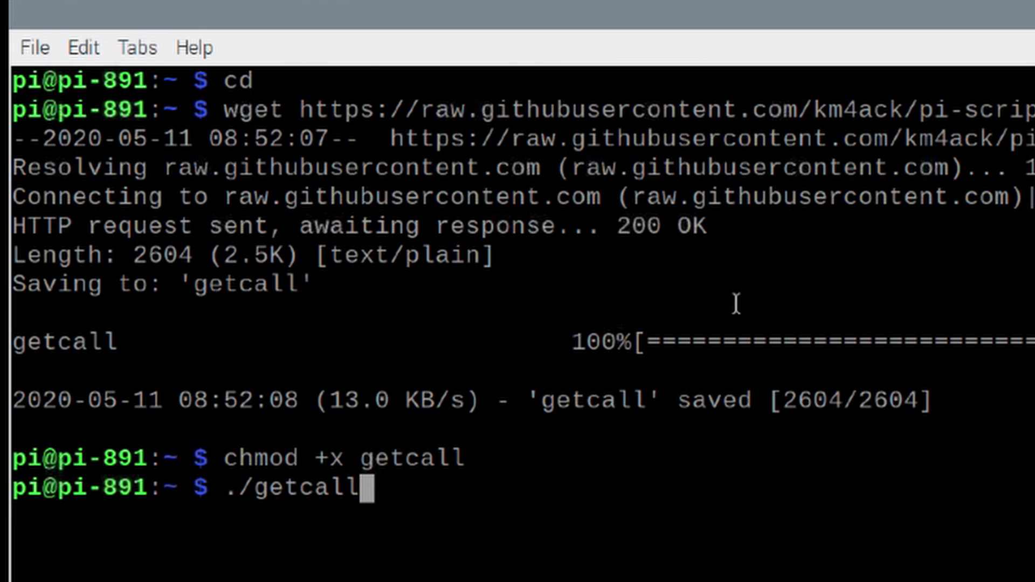
pyautogui.press('Return')
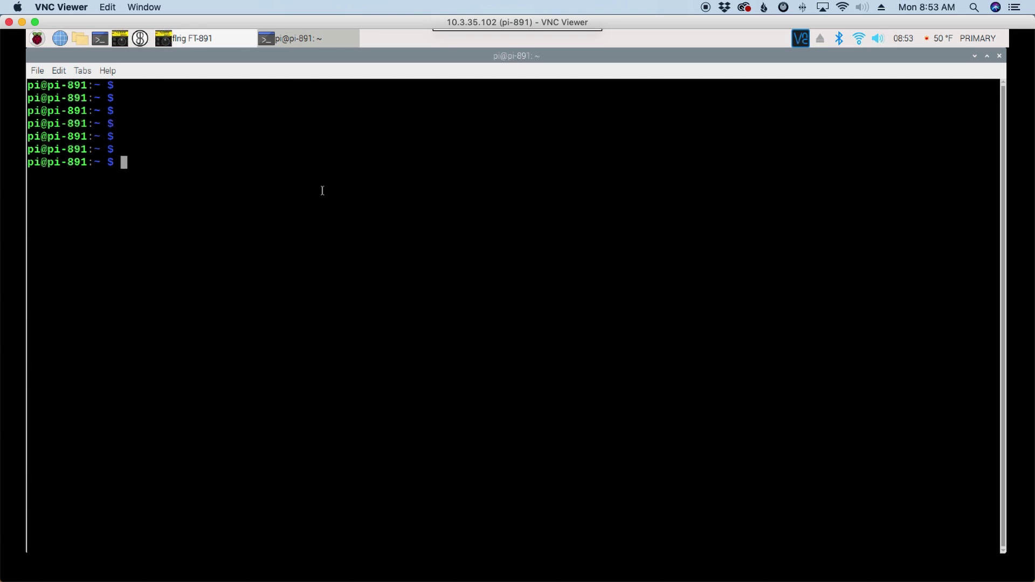
# Link ~/bin/getcall to ~/Desktop/getcall with ln -sf
pyautogui.write('ln ')
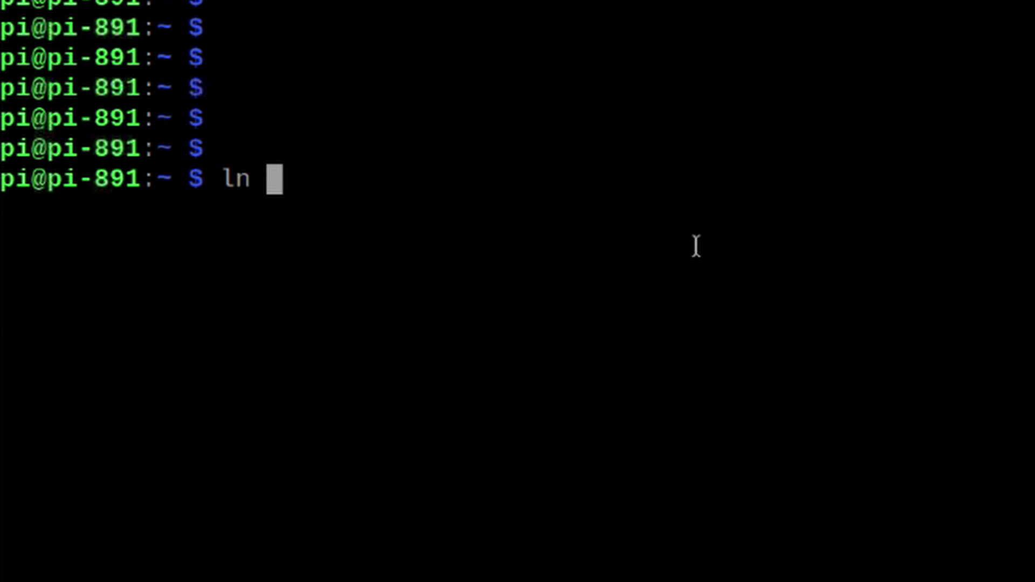
pyautogui.write('-sf')
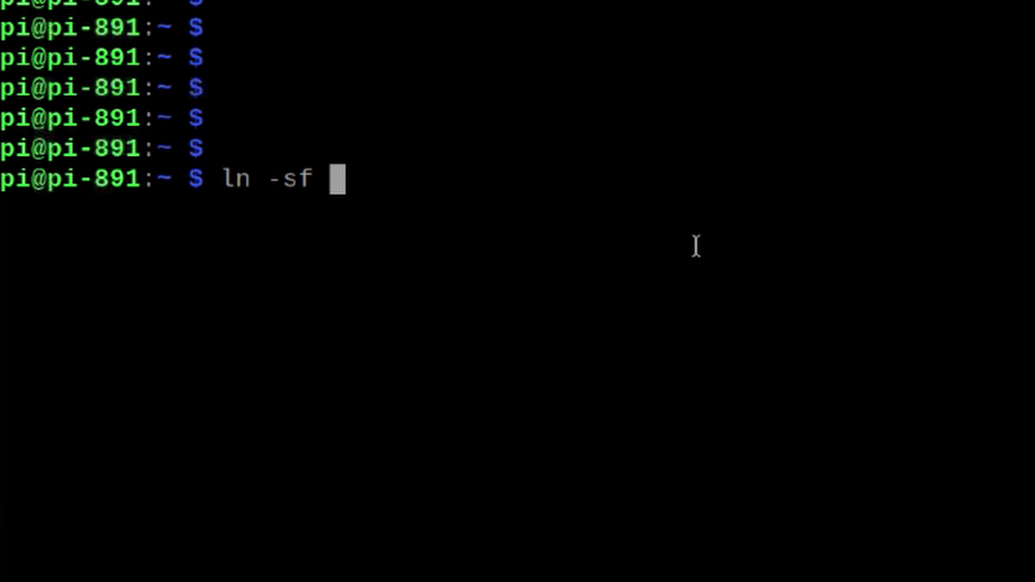
pyautogui.write(' ~/')
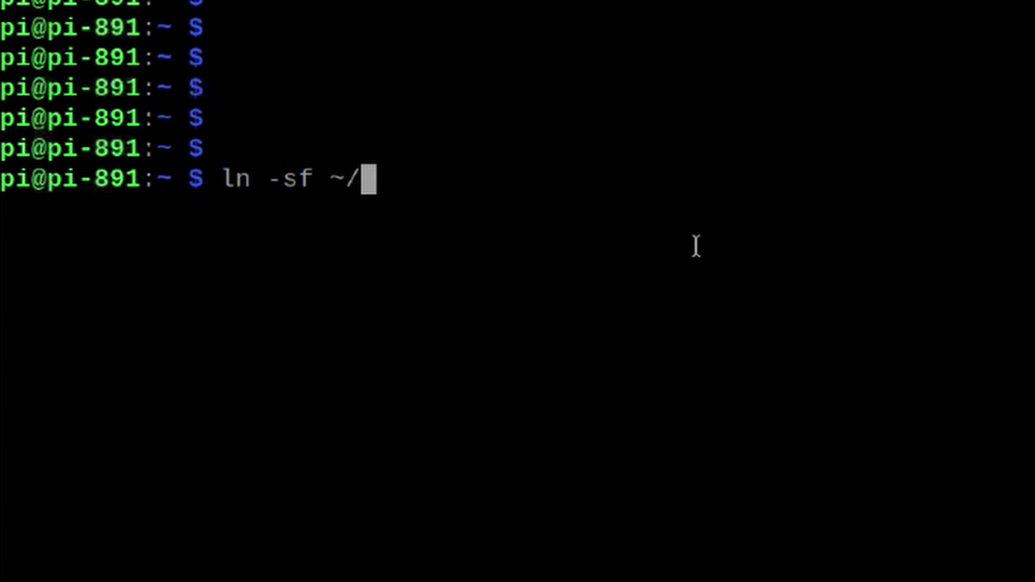
pyautogui.write('bin')
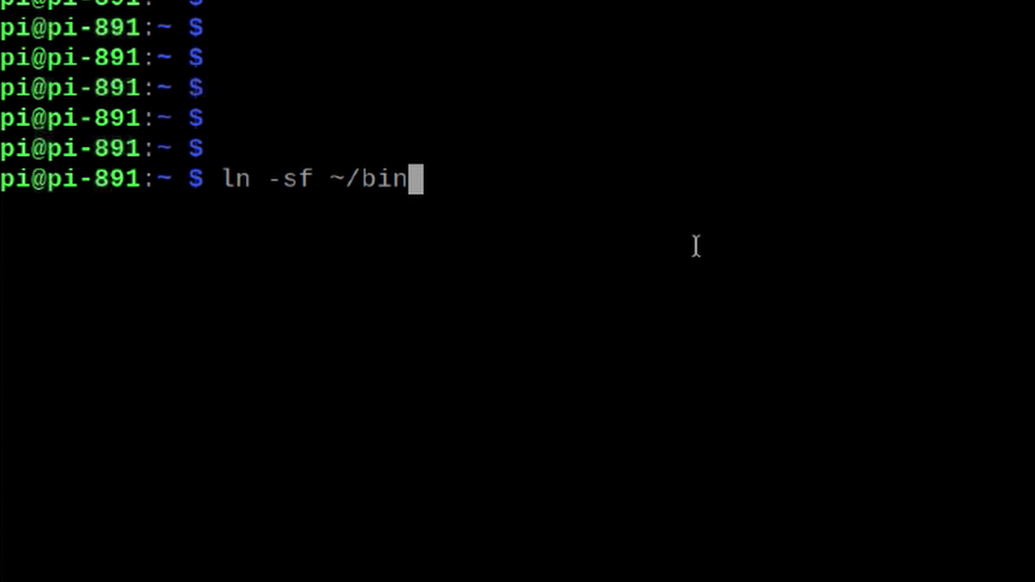
pyautogui.write('/getc')
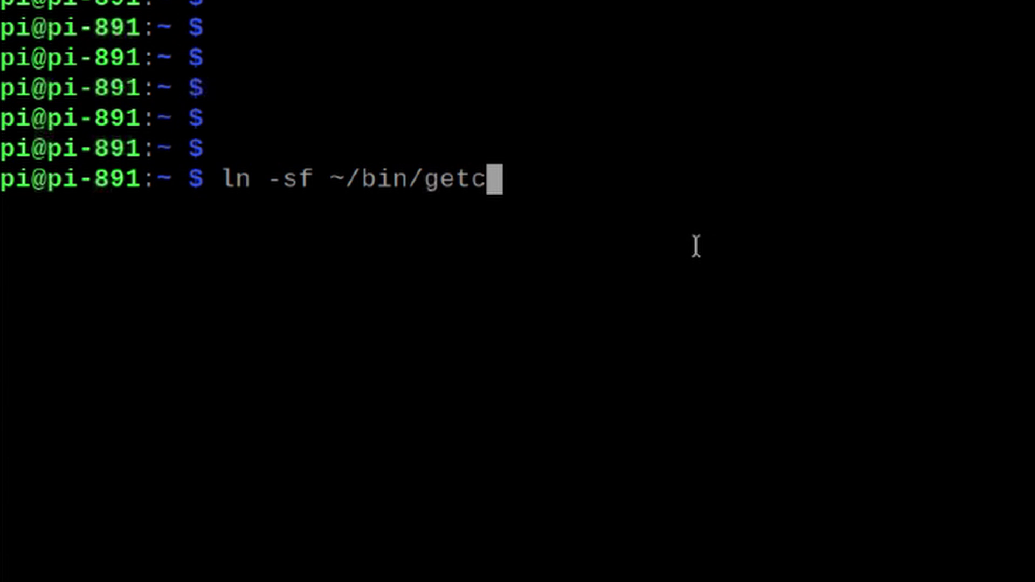
pyautogui.write('all')
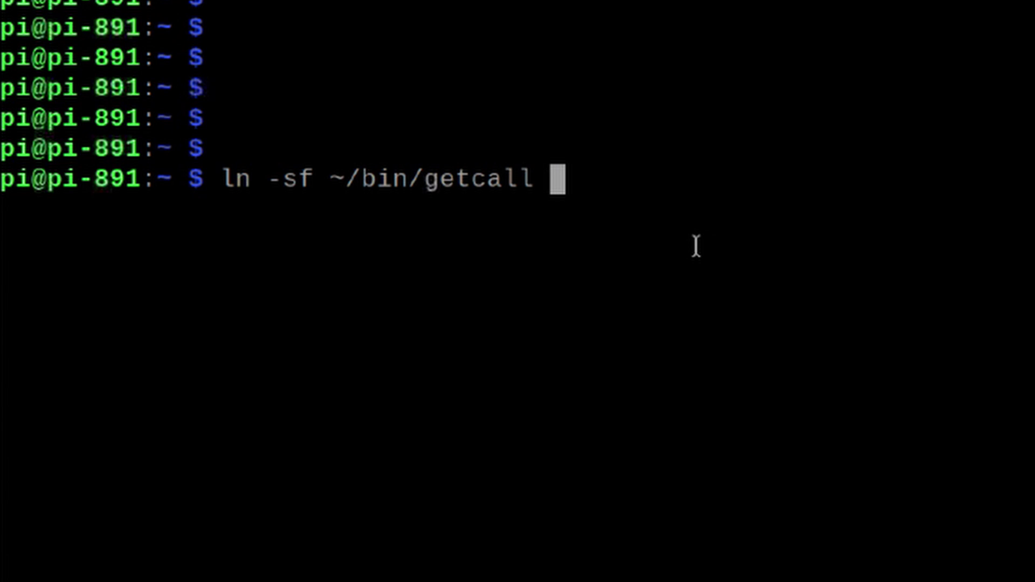
pyautogui.write(' ~')
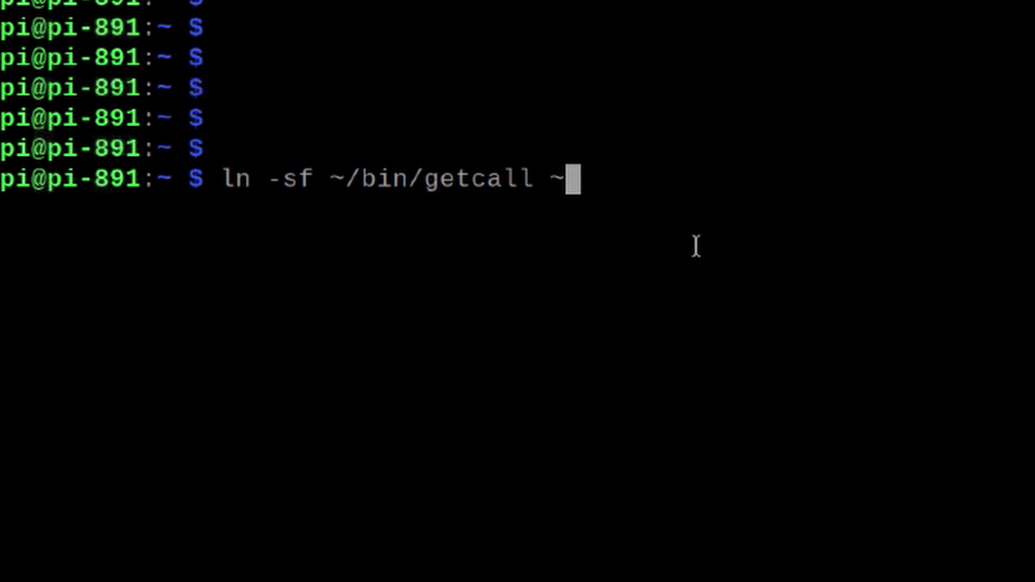
pyautogui.write('/Desktop')
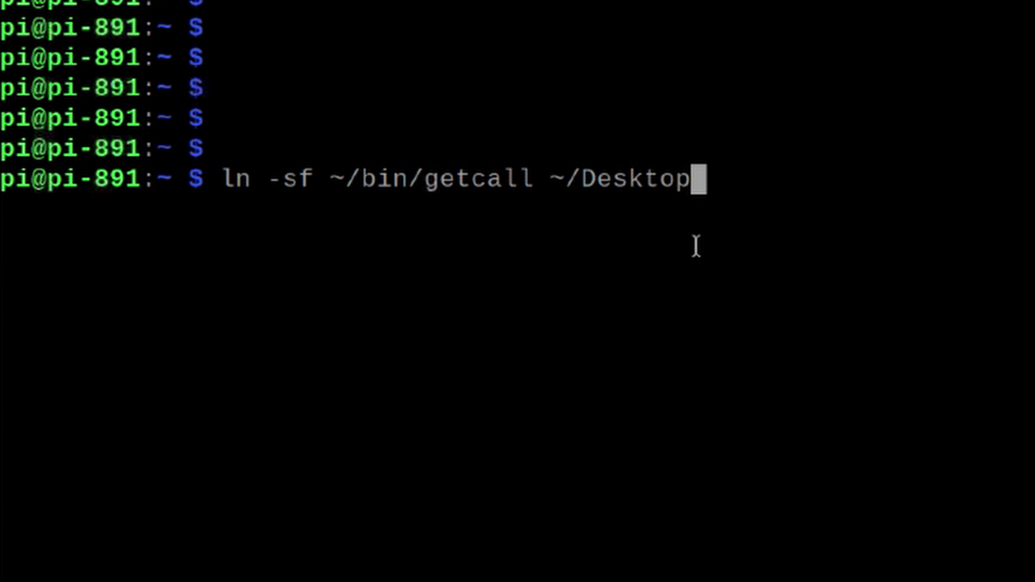
pyautogui.write('/')
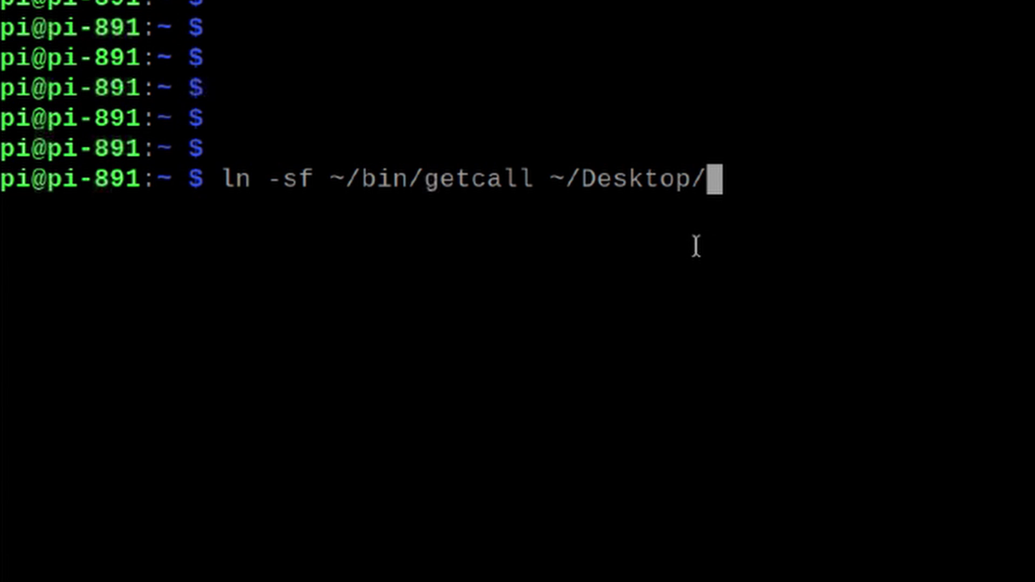
pyautogui.write('getcall')
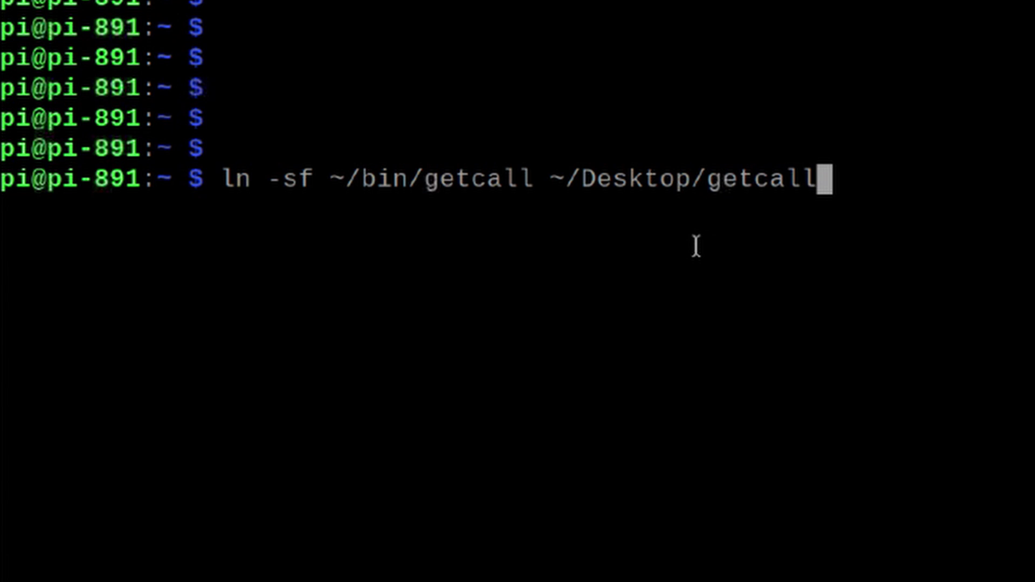
pyautogui.press('Return')
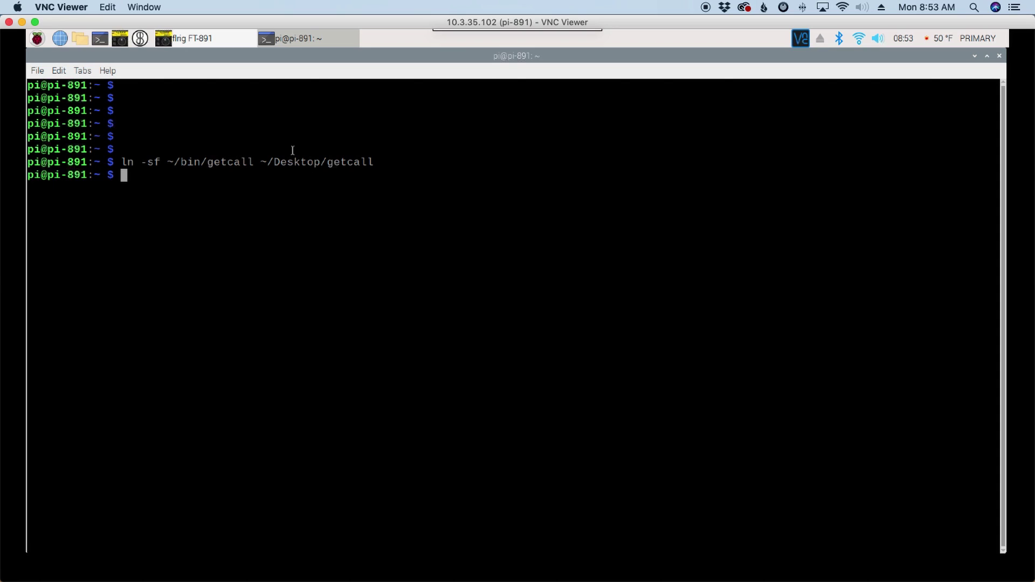
# Minimise the terminal window to reveal the desktop
pyautogui.click(975, 56)
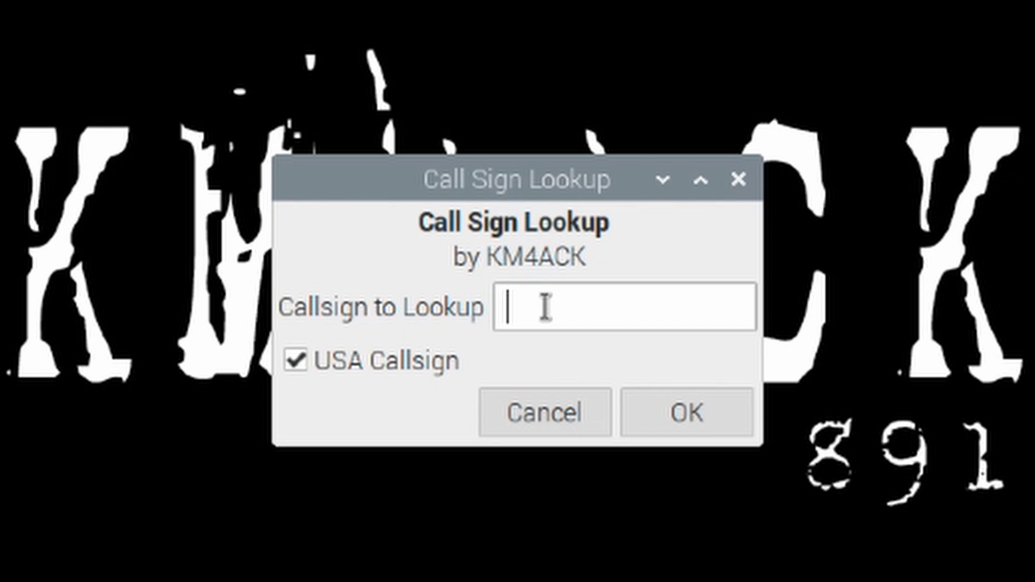
# Look up a US callsign to show its Amateur Extra licence record
pyautogui.write('km4ack')
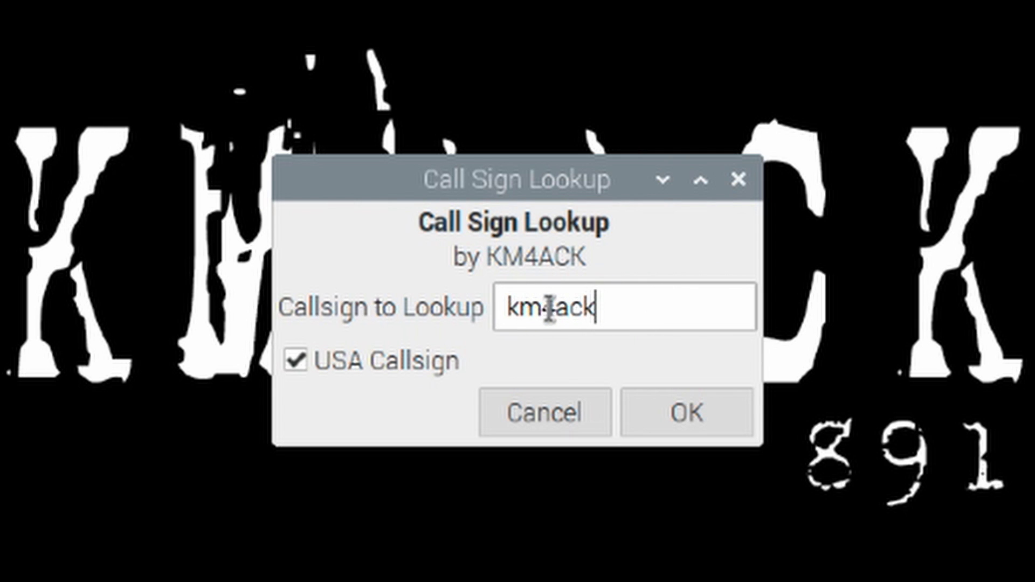
pyautogui.click(676, 414)
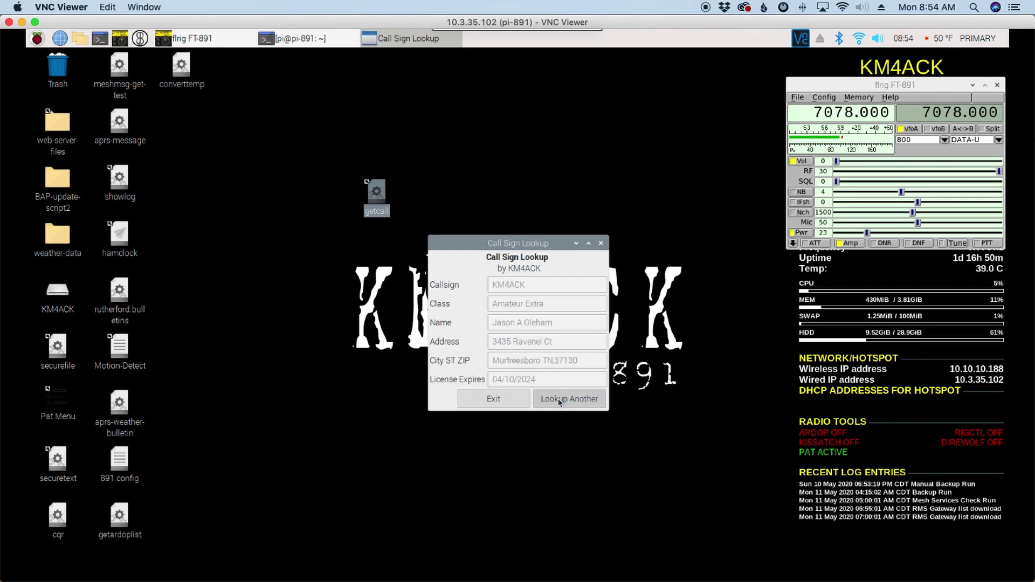
# Start another lookup and enter an international callsign in Callsign to Lookup
pyautogui.click(595, 531)
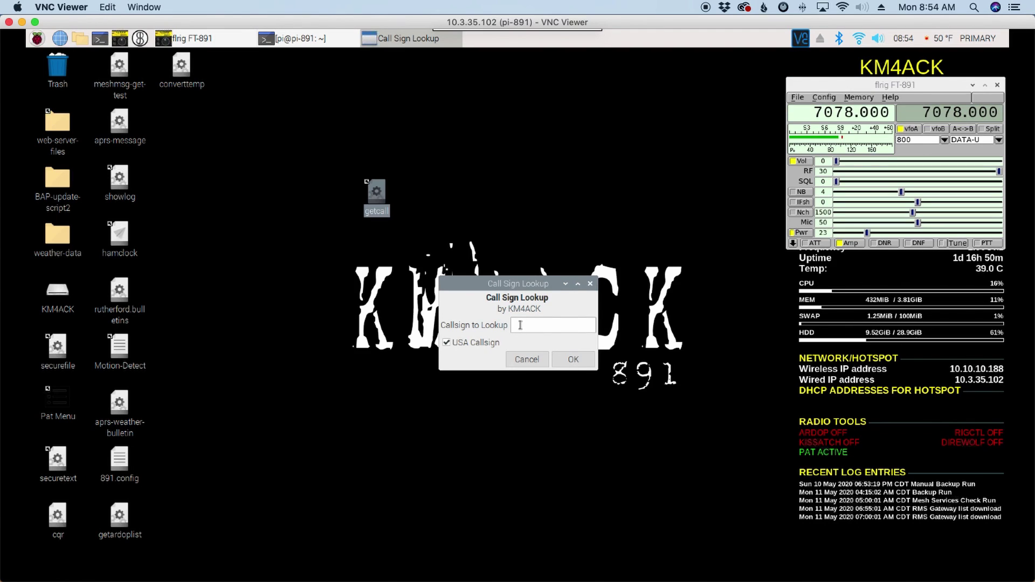
pyautogui.write('M0IAX')
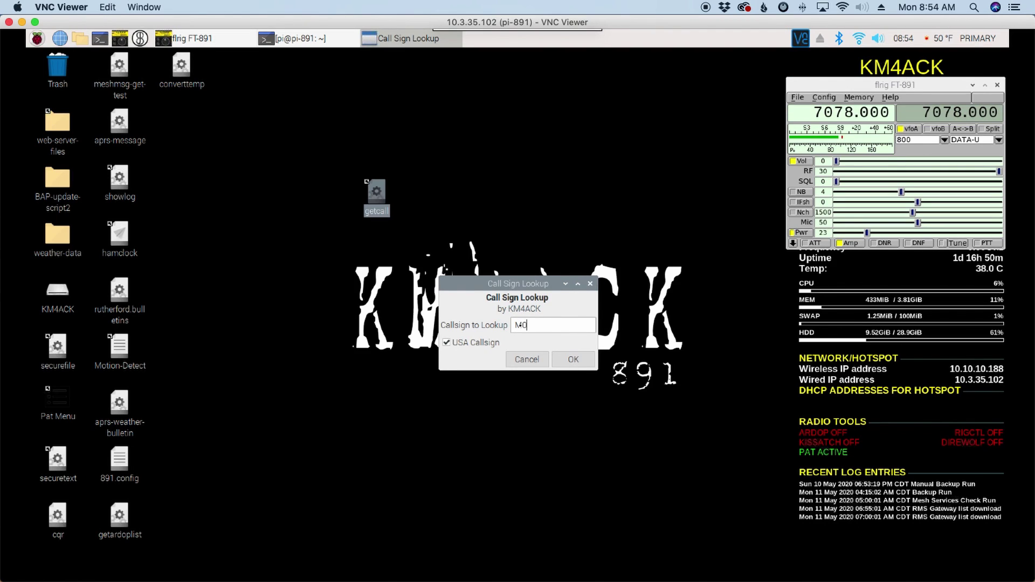